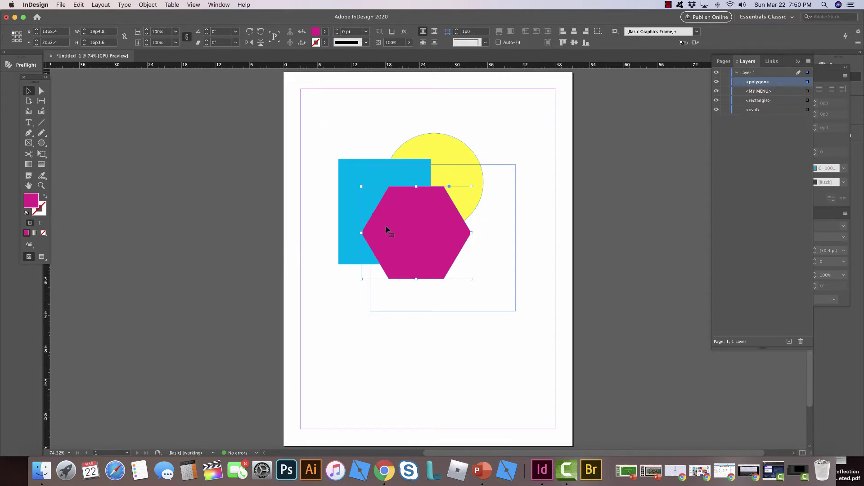
Step: Drag the magenta hexagon down and right to partly uncover the MY MENU text
{"action": "mouse_move", "coordinate": [397, 229]}
{"action": "left_mouse_down"}
{"action": "mouse_move", "coordinate": [459, 263]}
{"action": "mouse_move", "coordinate": [449, 193]}
{"action": "mouse_move", "coordinate": [423, 220]}
{"action": "mouse_move", "coordinate": [453, 249]}
{"action": "left_mouse_up"}
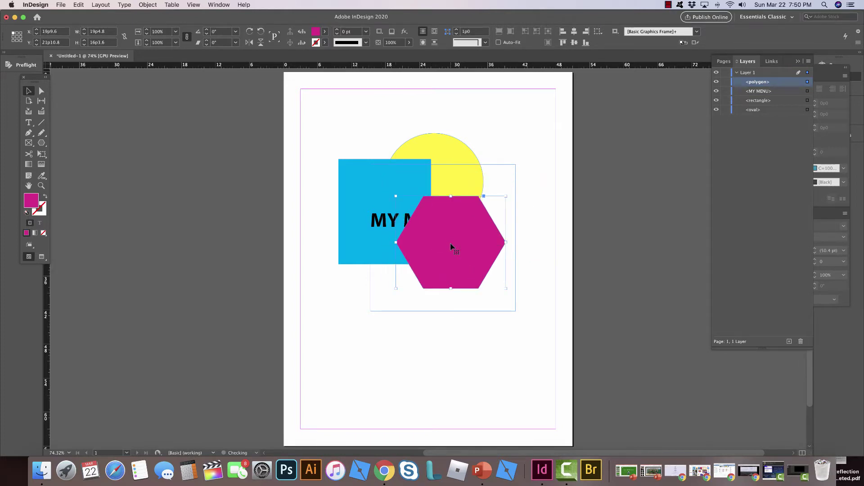
Step: Select the MY MENU text frame below the hexagon with Next Object Below and nudge it
{"action": "right_click", "coordinate": [422, 217]}
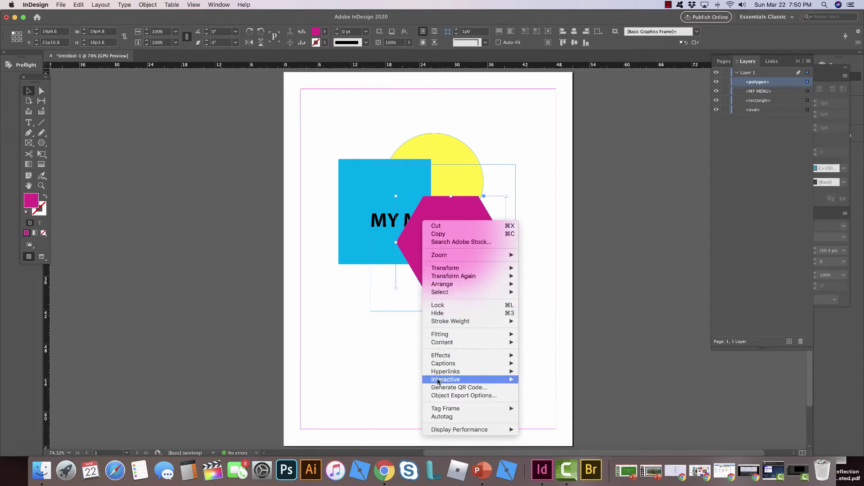
{"action": "mouse_move", "coordinate": [441, 292]}
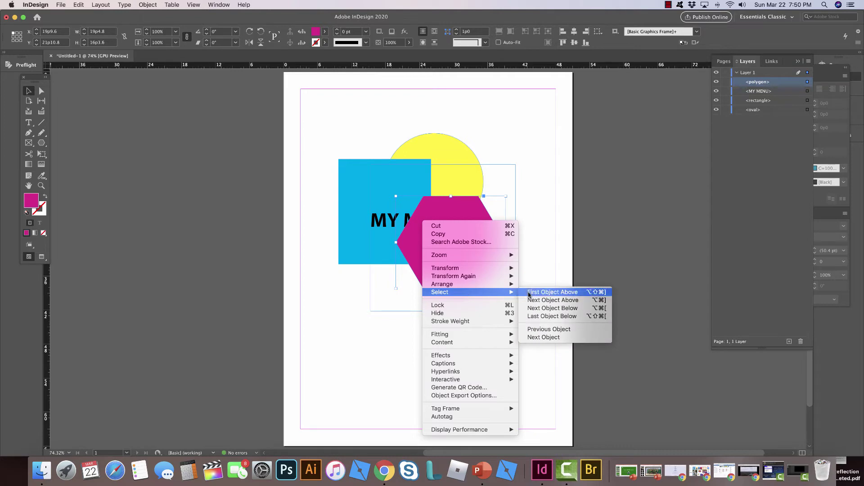
{"action": "left_click", "coordinate": [532, 310]}
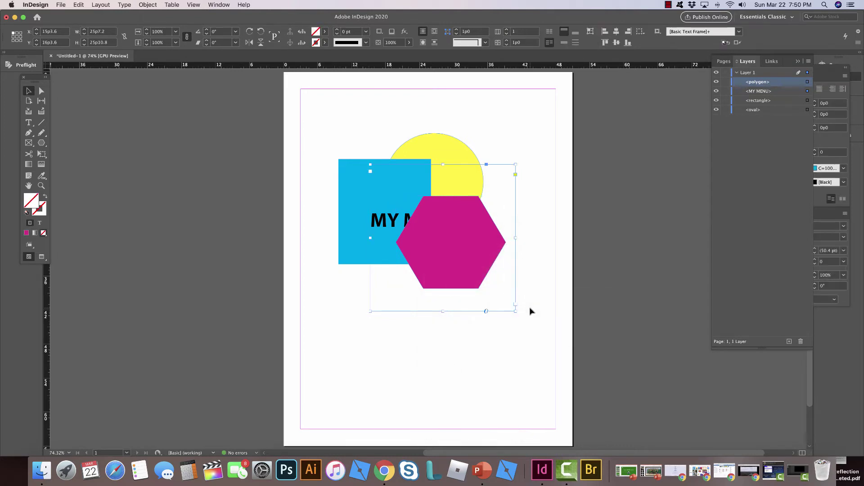
{"action": "mouse_move", "coordinate": [383, 224]}
{"action": "left_mouse_down"}
{"action": "mouse_move", "coordinate": [351, 173]}
{"action": "mouse_move", "coordinate": [393, 224]}
{"action": "left_mouse_up"}
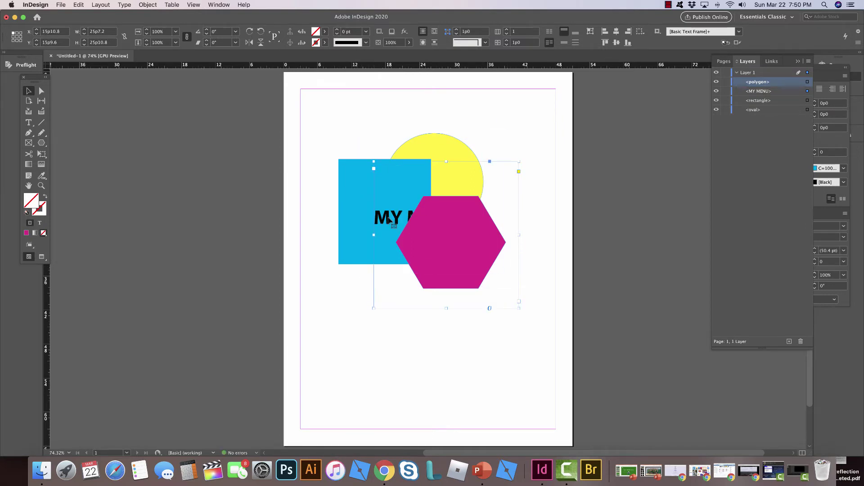
Step: Bring the MY MENU text frame to front and raise it over the yellow circle
{"action": "right_click", "coordinate": [390, 221]}
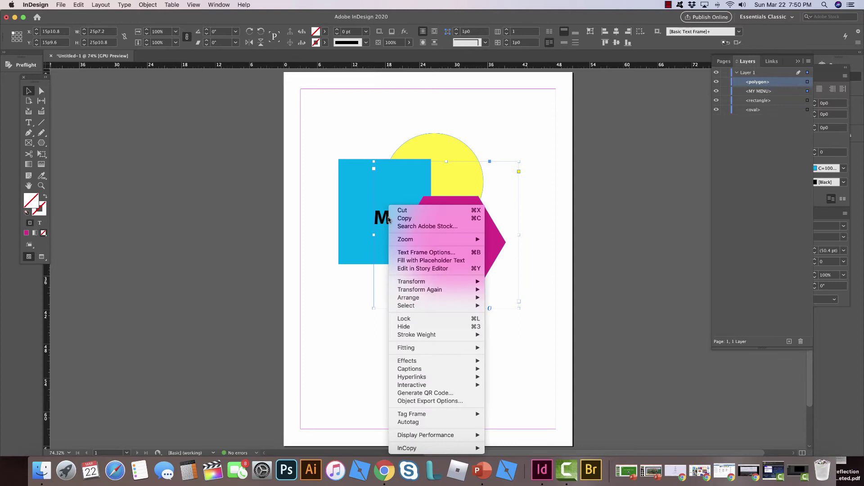
{"action": "mouse_move", "coordinate": [409, 298]}
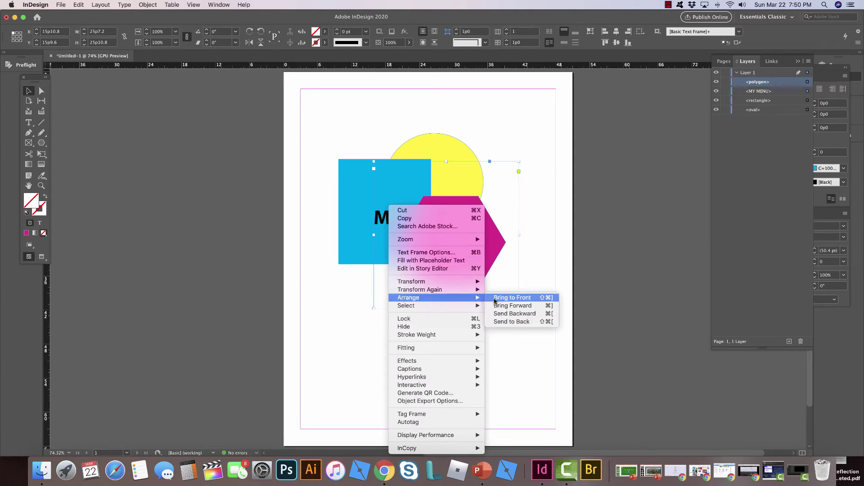
{"action": "left_click", "coordinate": [512, 298]}
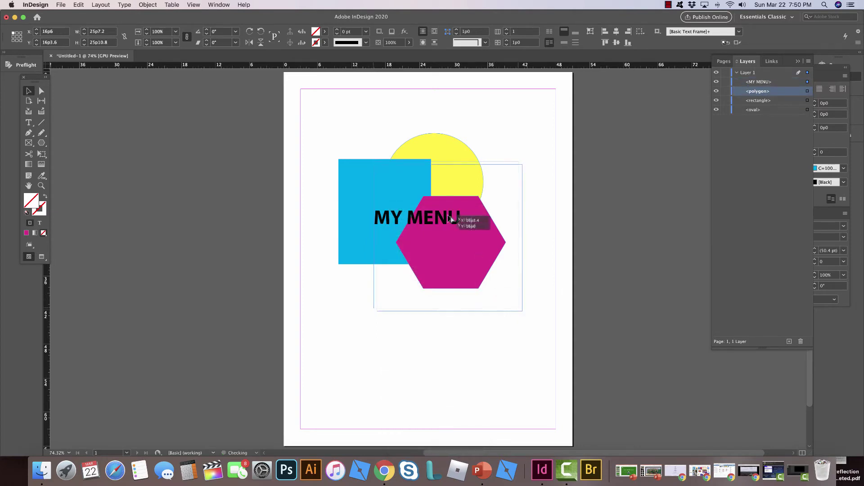
{"action": "left_click_drag", "start_coordinate": [452, 219], "coordinate": [456, 220]}
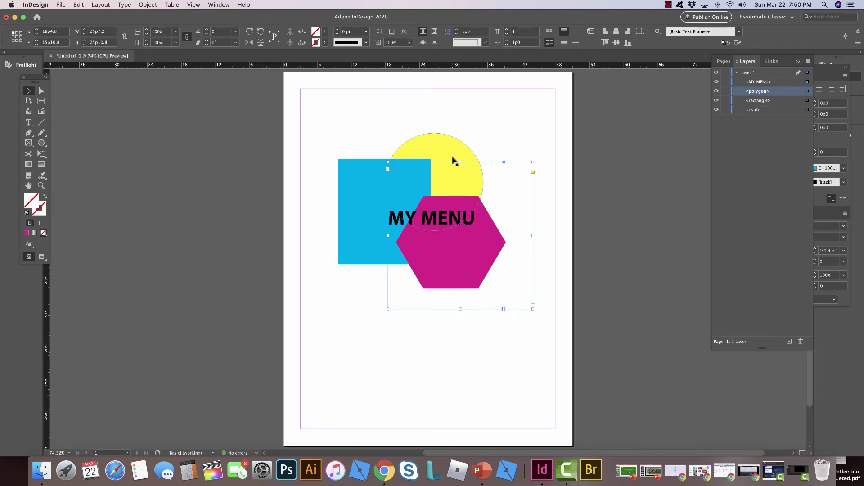
{"action": "left_click_drag", "start_coordinate": [446, 225], "coordinate": [445, 191]}
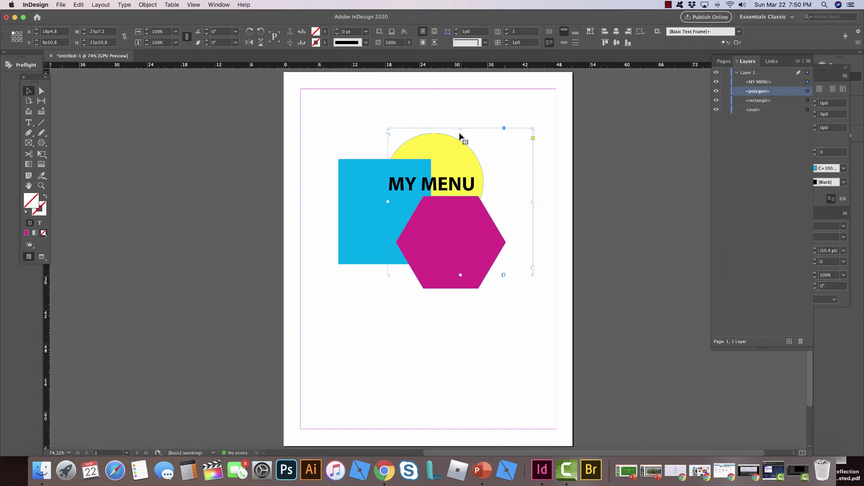
Step: Select the bottom yellow circle with Last Object Below and drag it below the blue rectangle
{"action": "right_click", "coordinate": [443, 160]}
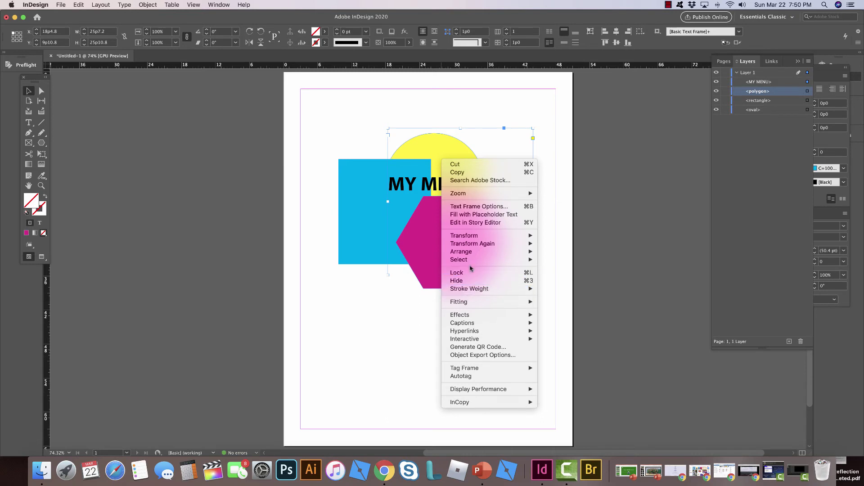
{"action": "mouse_move", "coordinate": [473, 260]}
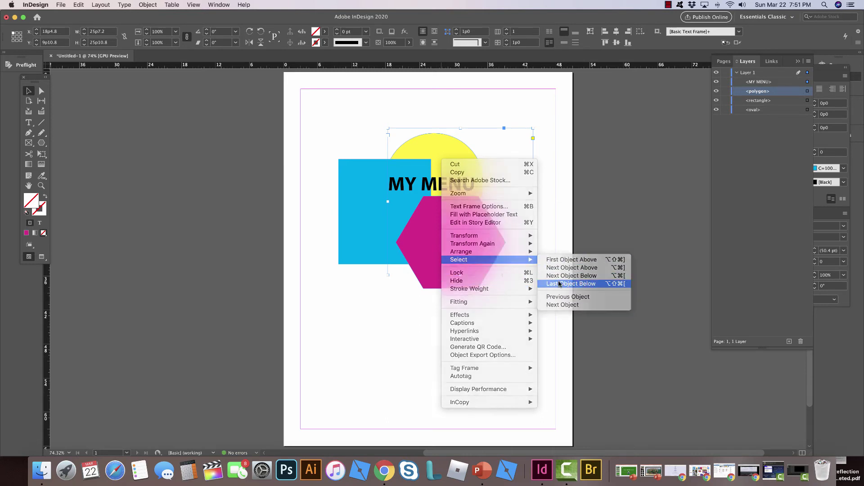
{"action": "left_click", "coordinate": [572, 276]}
{"action": "left_click_drag", "start_coordinate": [401, 145], "coordinate": [315, 164]}
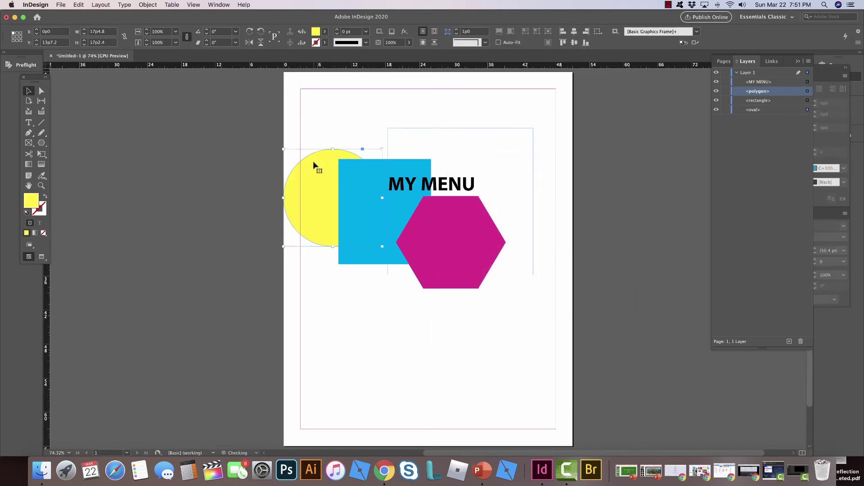
{"action": "mouse_move", "coordinate": [324, 203]}
{"action": "left_mouse_down"}
{"action": "mouse_move", "coordinate": [369, 247]}
{"action": "mouse_move", "coordinate": [416, 237]}
{"action": "mouse_move", "coordinate": [419, 260]}
{"action": "left_mouse_up"}
{"action": "left_click_drag", "start_coordinate": [373, 287], "coordinate": [385, 280]}
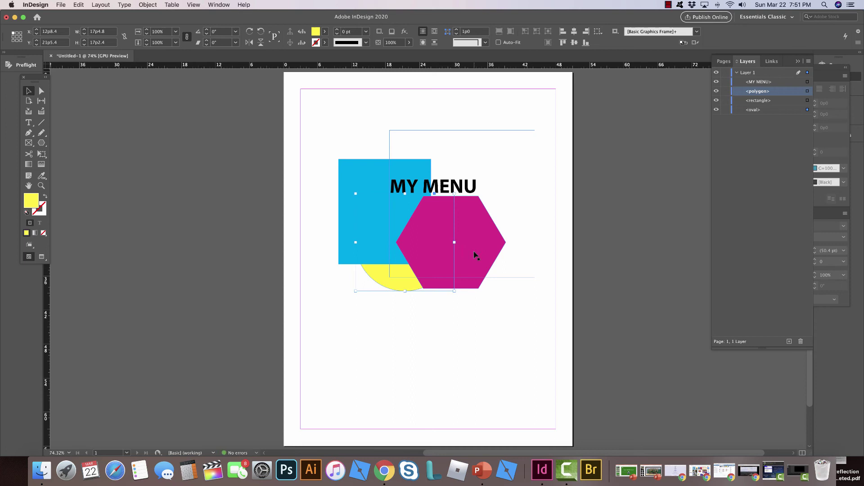
Step: Bring the yellow circle forward above the blue rectangle and nudge it slightly up
{"action": "right_click", "coordinate": [377, 278]}
{"action": "mouse_move", "coordinate": [396, 303]}
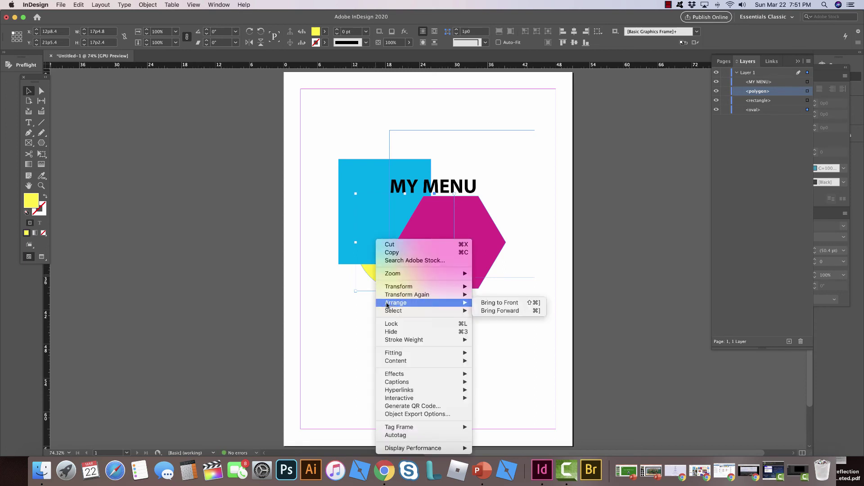
{"action": "left_click", "coordinate": [499, 309]}
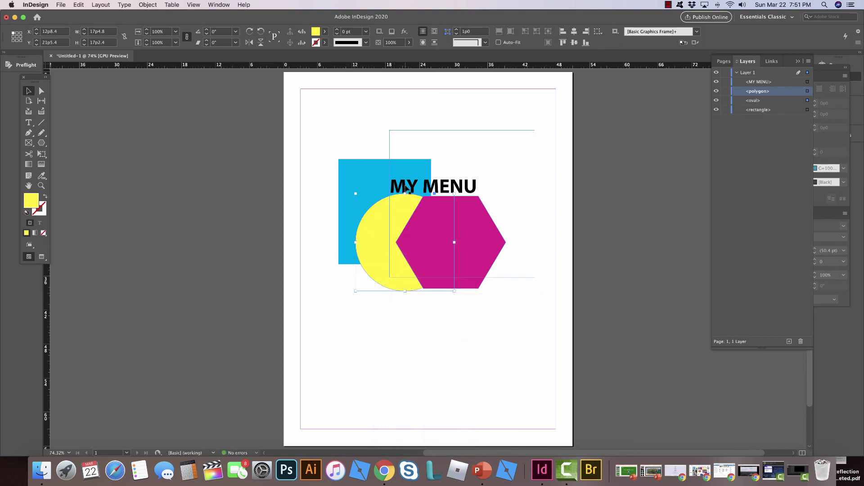
{"action": "left_click_drag", "start_coordinate": [368, 243], "coordinate": [371, 234]}
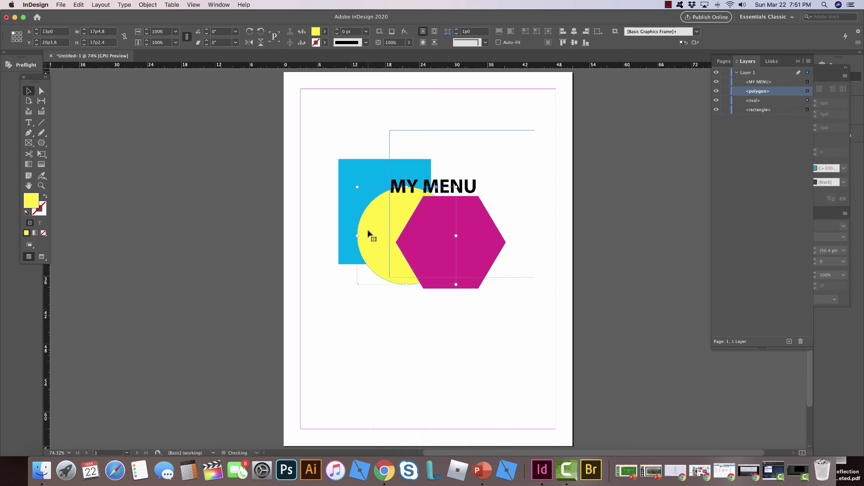
{"action": "right_click", "coordinate": [380, 228]}
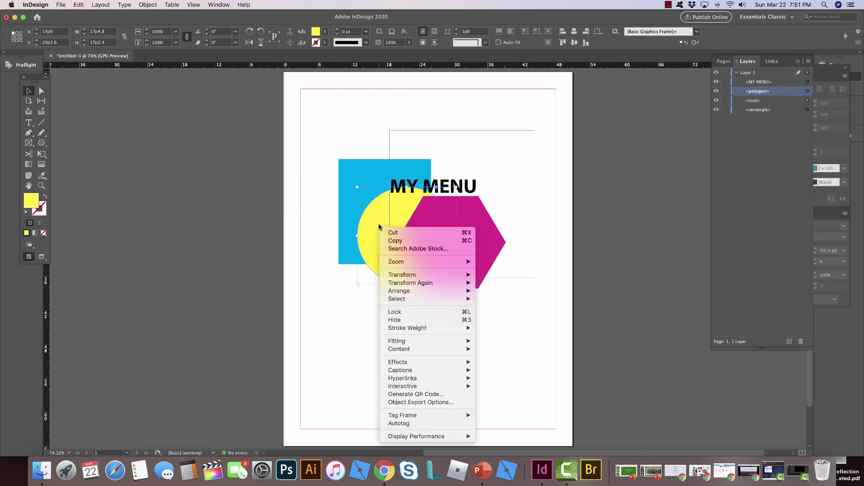